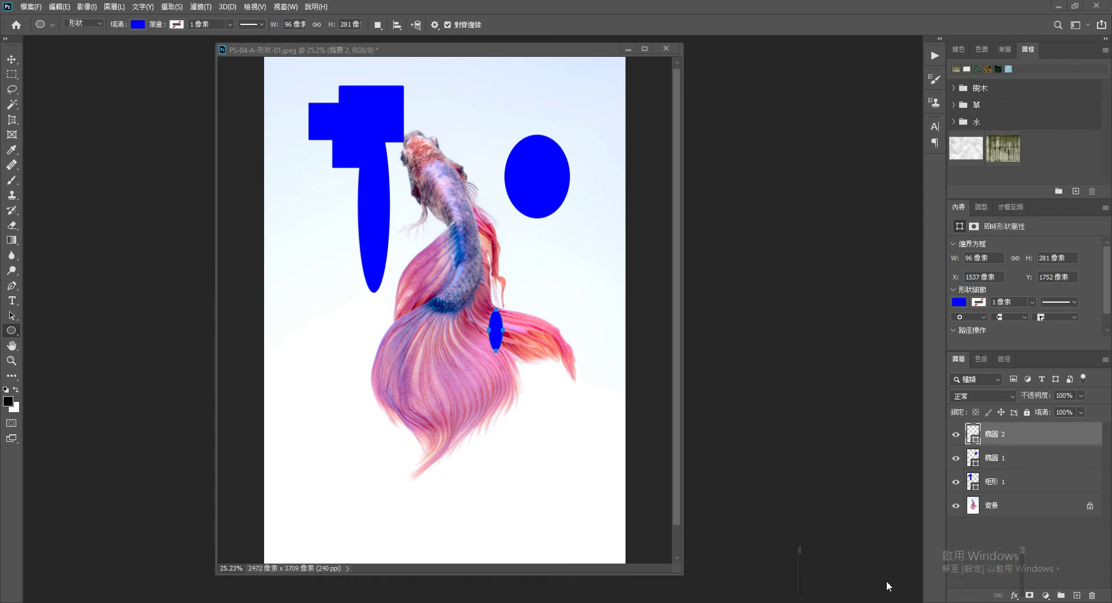
Step: Revert the betta fish photo to its originally opened state in History, then select the Rectangle Tool
click(1011, 207)
click(1065, 231)
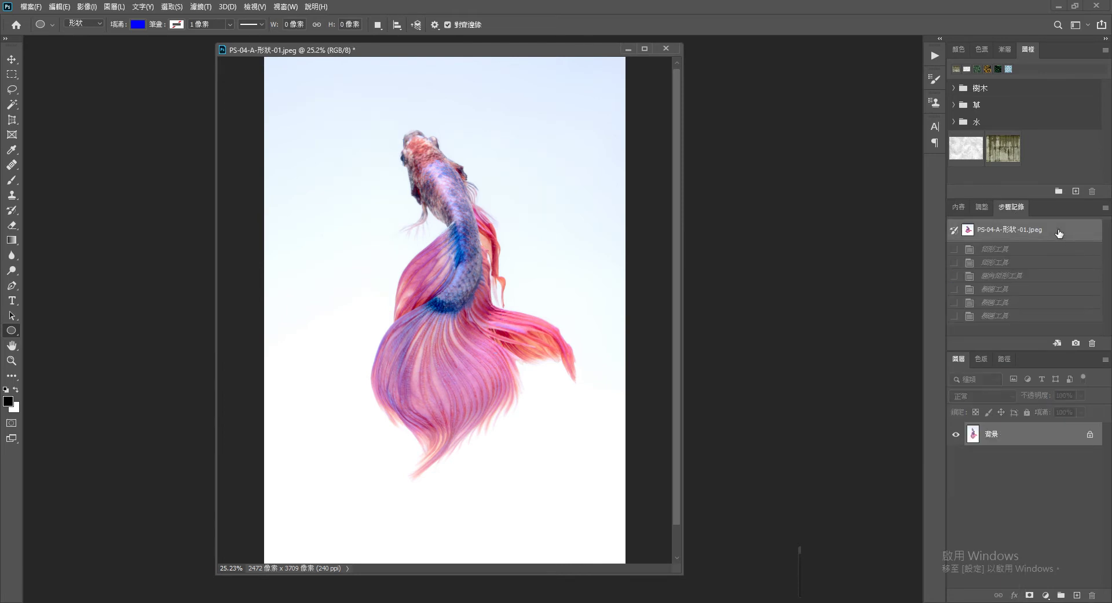
right_click(12, 330)
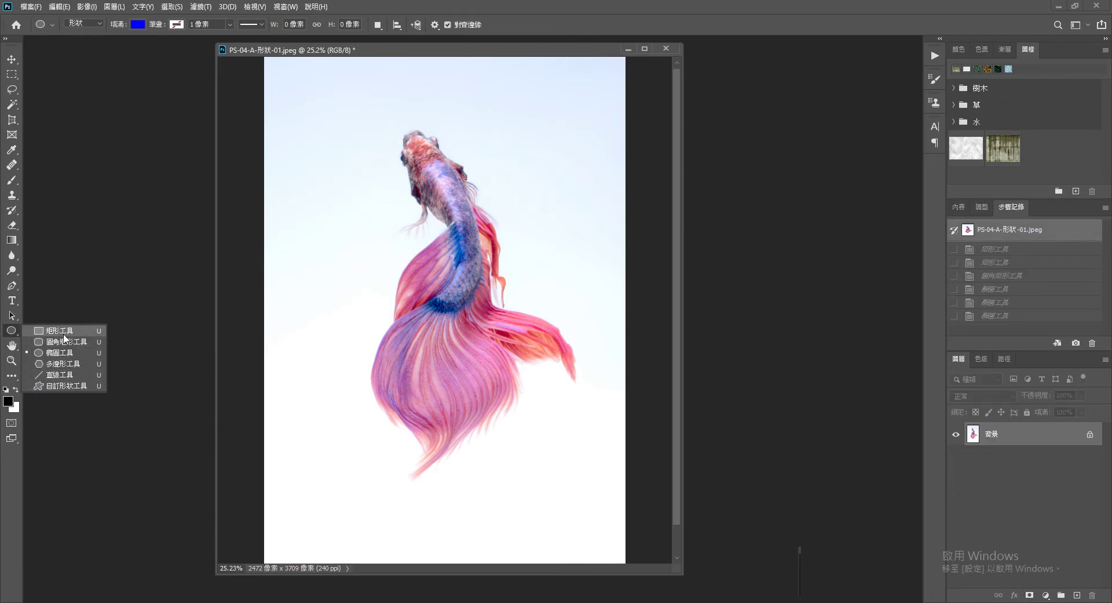
key(Escape)
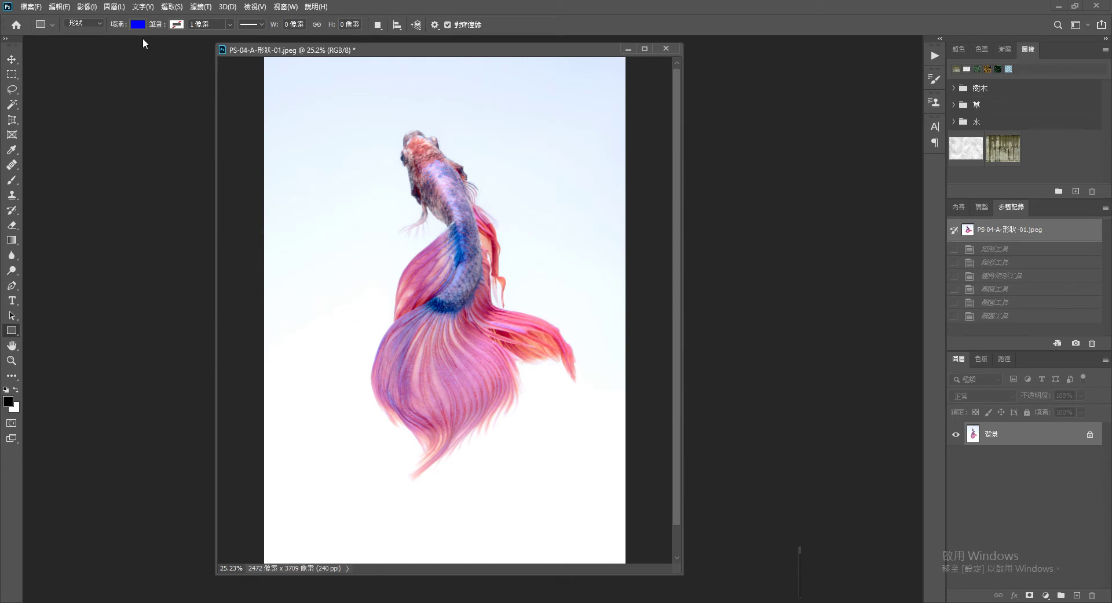
Step: Draw a 338 × 325 px blue square shape at top-left, then set the rectangle mode to Path
click(95, 25)
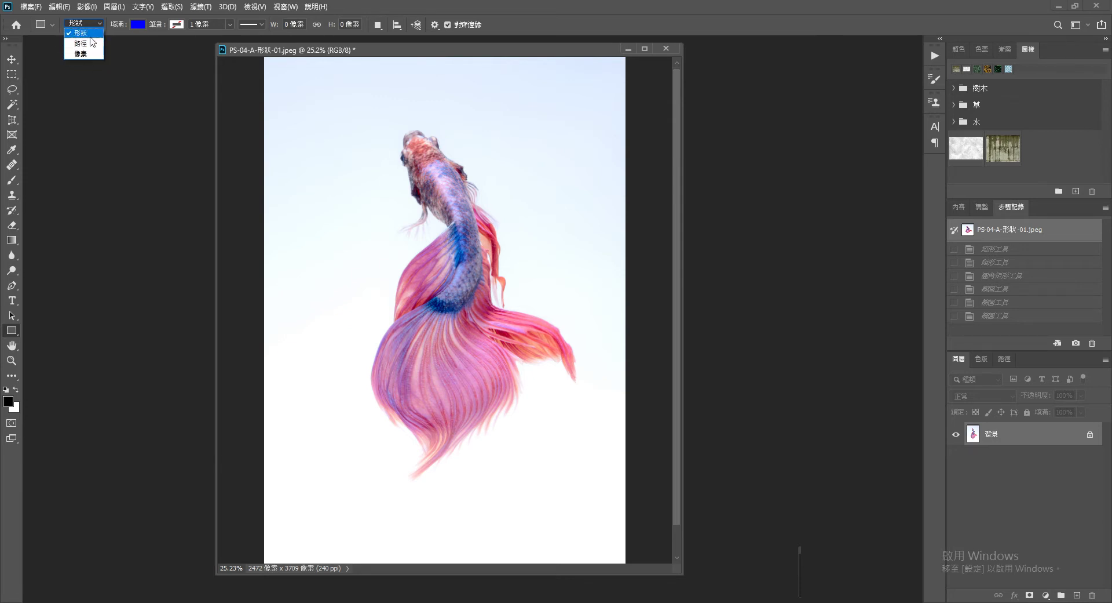
click(88, 35)
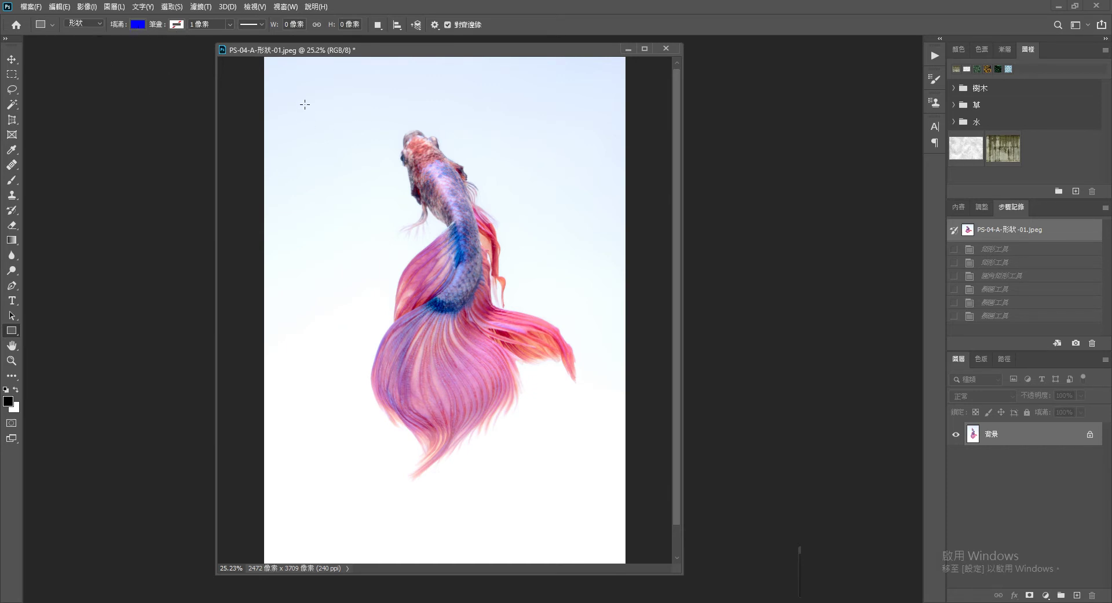
drag(302, 86, 352, 134)
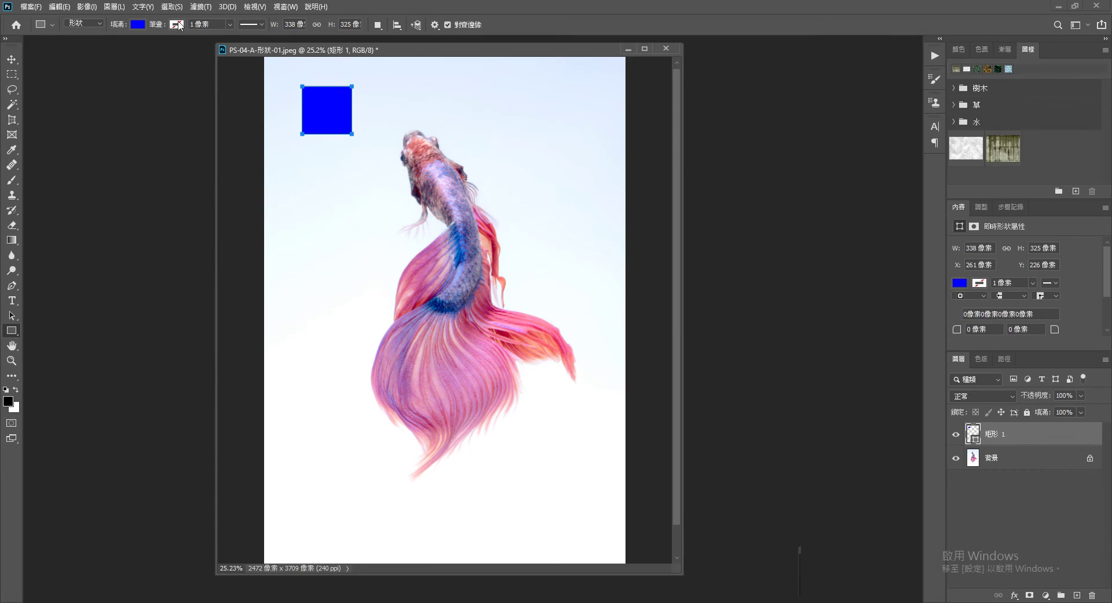
click(91, 24)
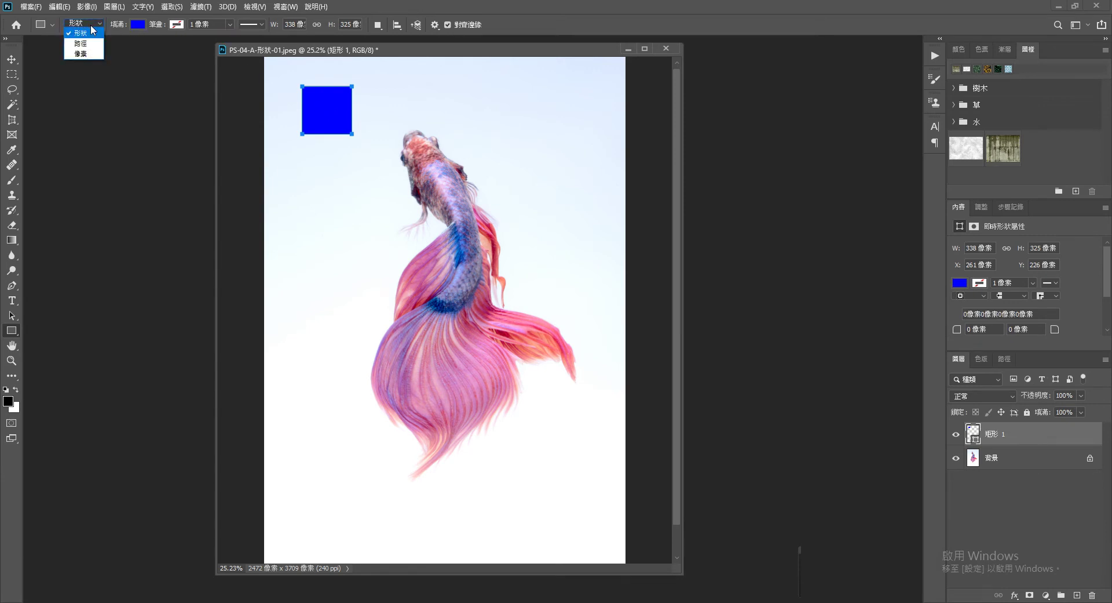
click(90, 44)
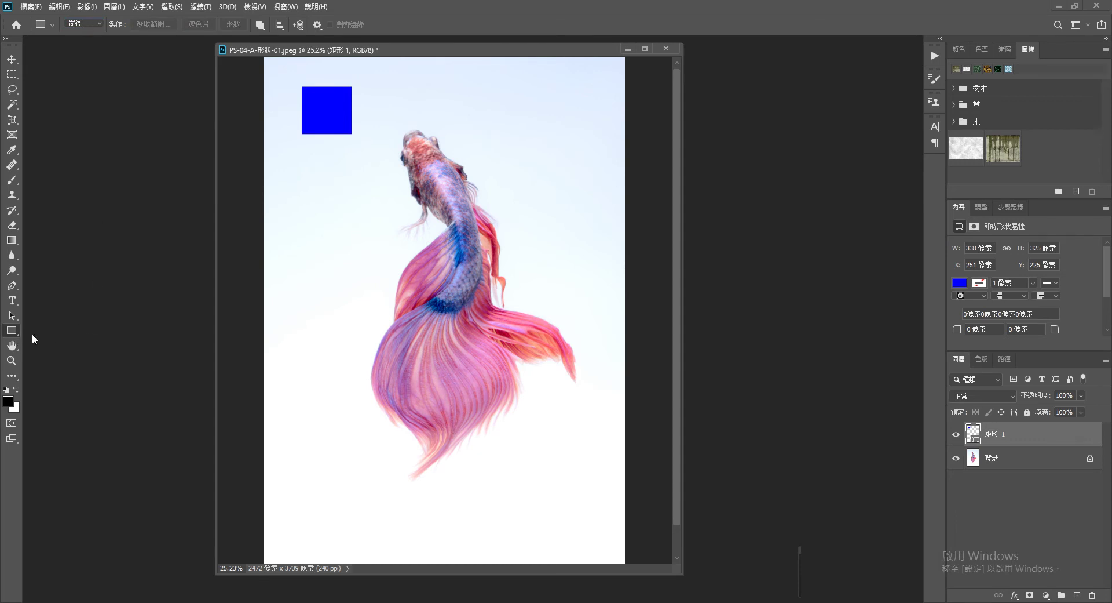
Step: Draw a rectangular work path above the fish's head, then reselect the Rectangle 1 layer
drag(386, 87, 446, 146)
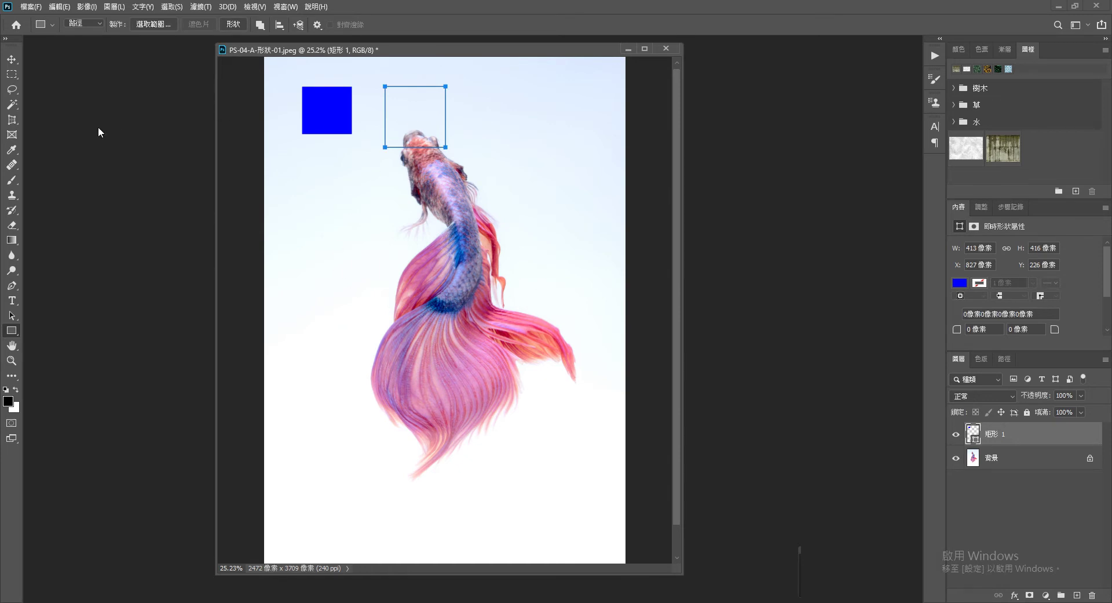
click(11, 74)
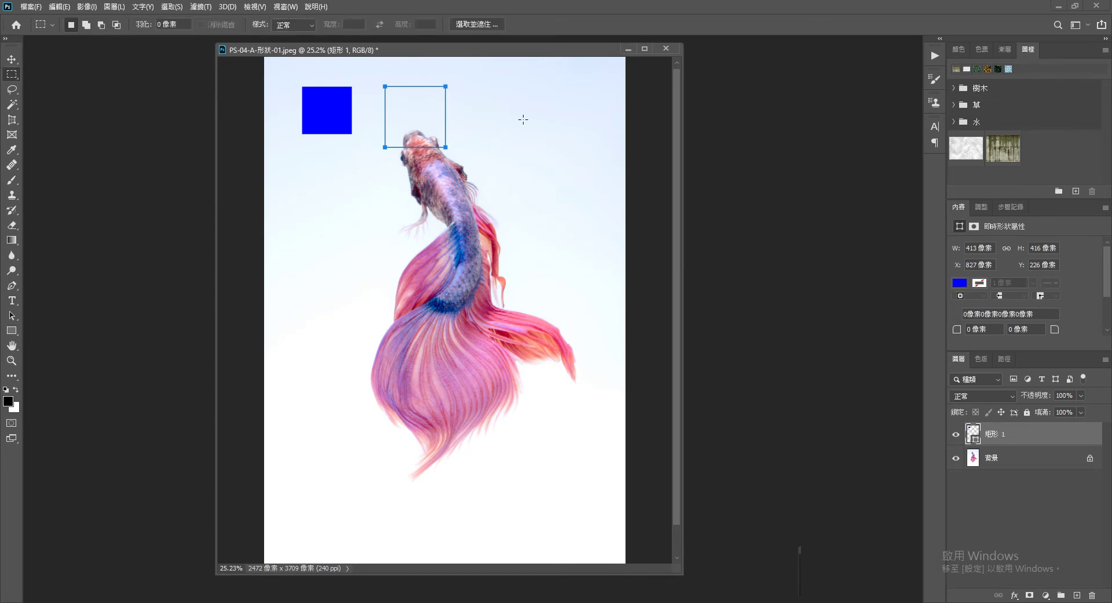
click(1053, 463)
click(1041, 436)
Step: Deselect the work path in the Paths panel so its outline is hidden, returning to Layers
click(1006, 359)
click(1014, 453)
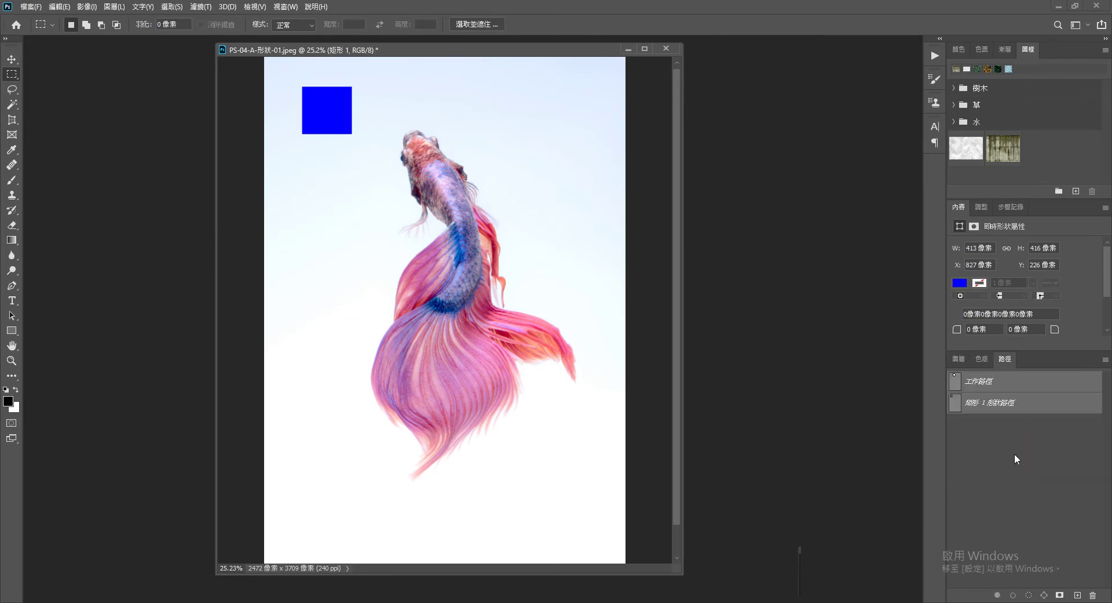
click(962, 361)
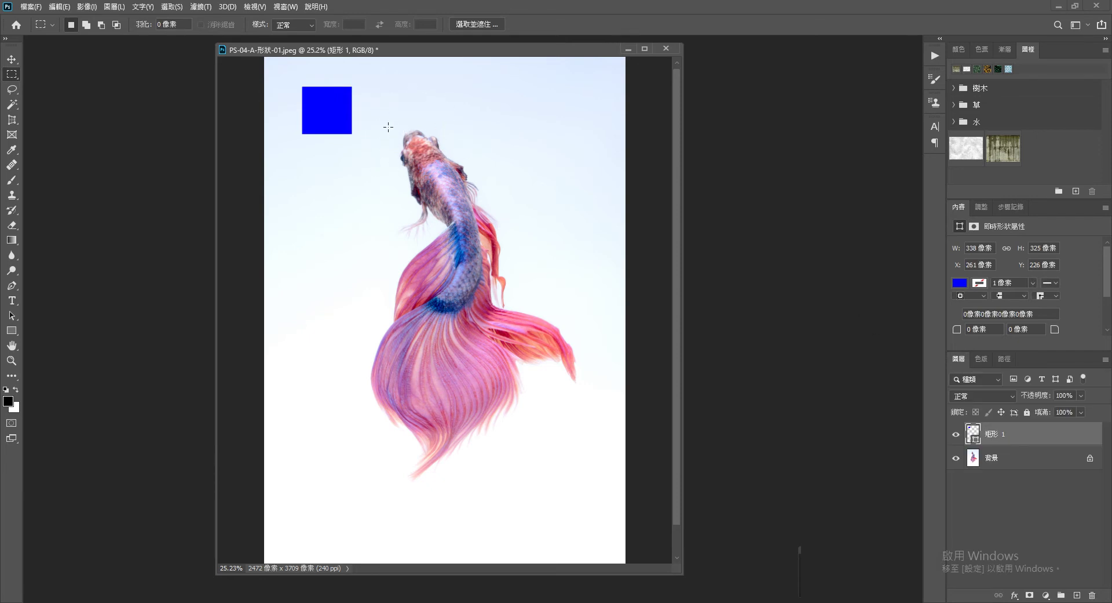
click(1006, 360)
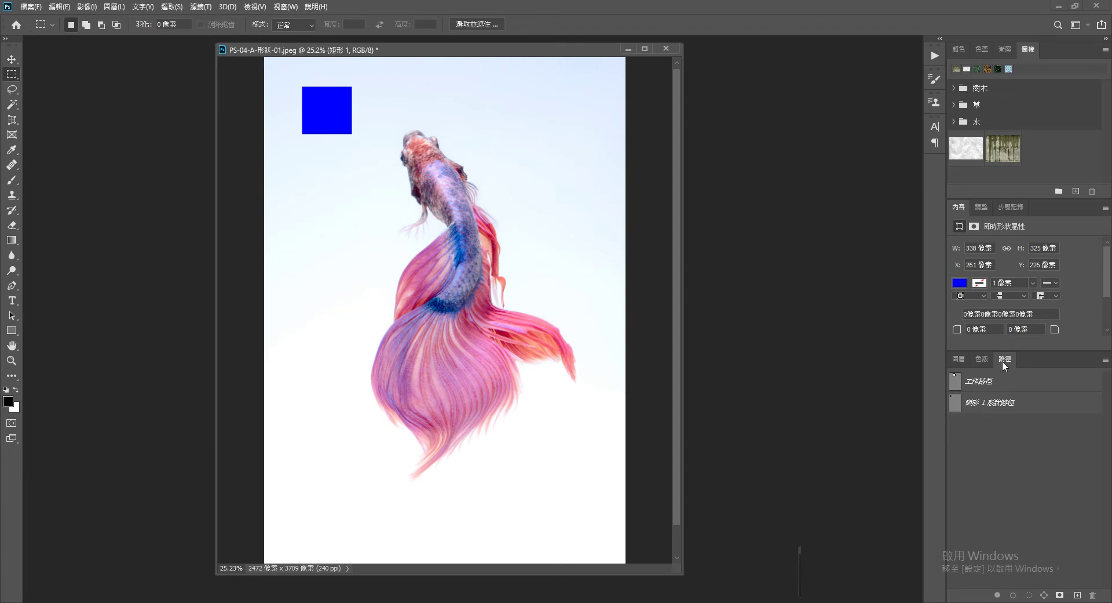
click(959, 359)
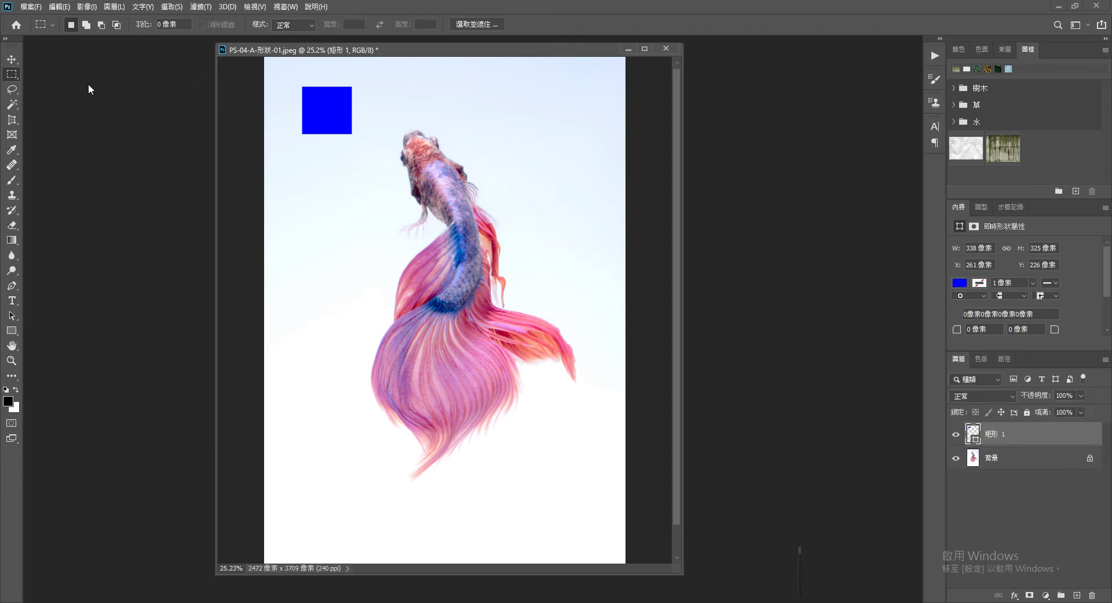
click(12, 330)
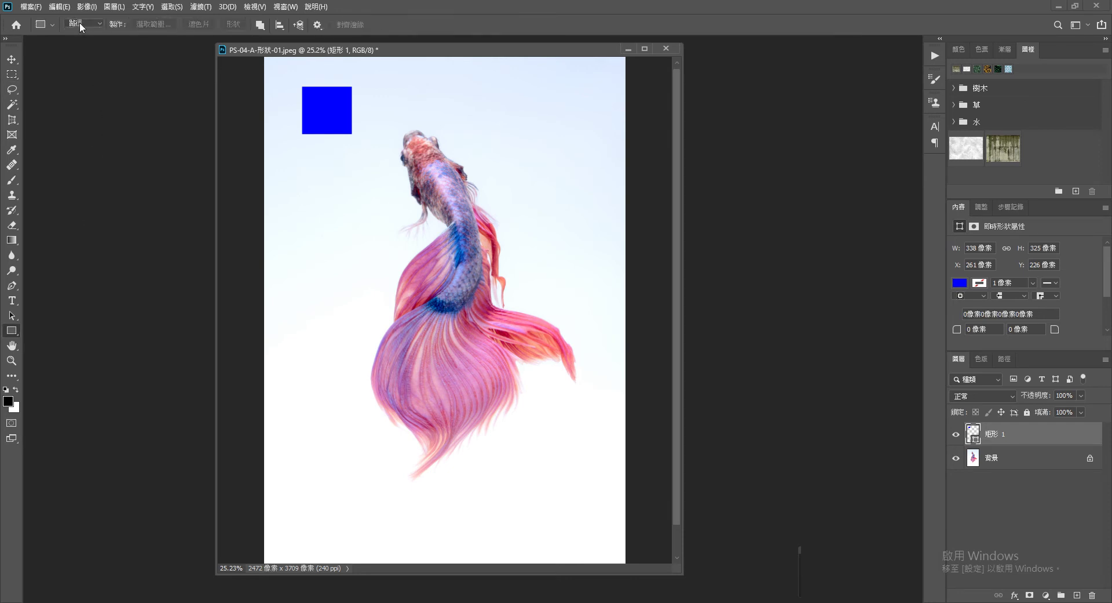
Step: Draw a six-sided polygon work path left of the fish, below the blue square
click(49, 29)
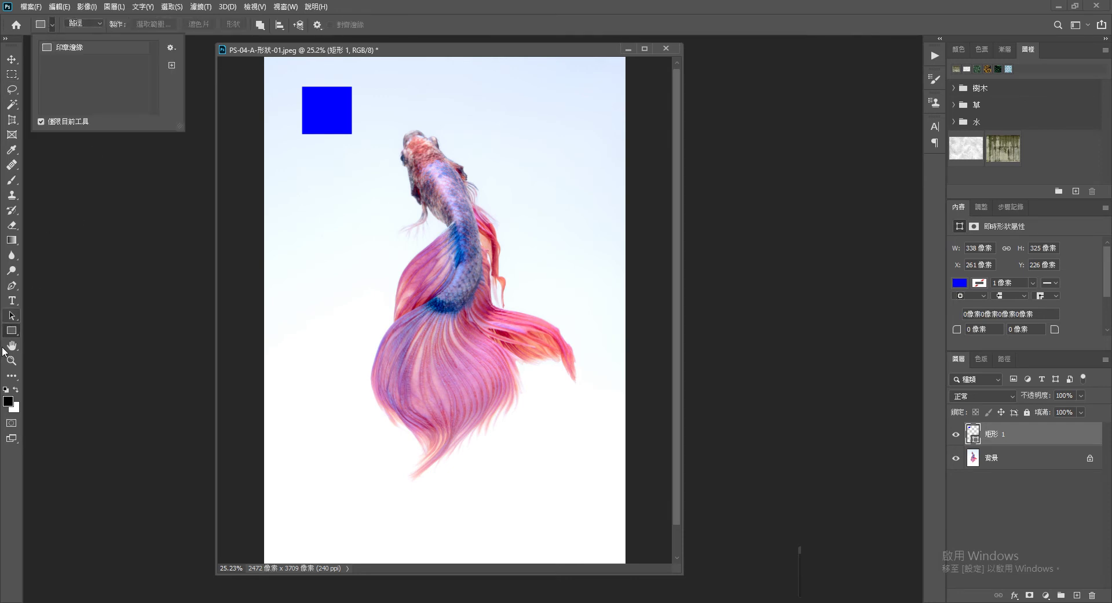
right_click(11, 330)
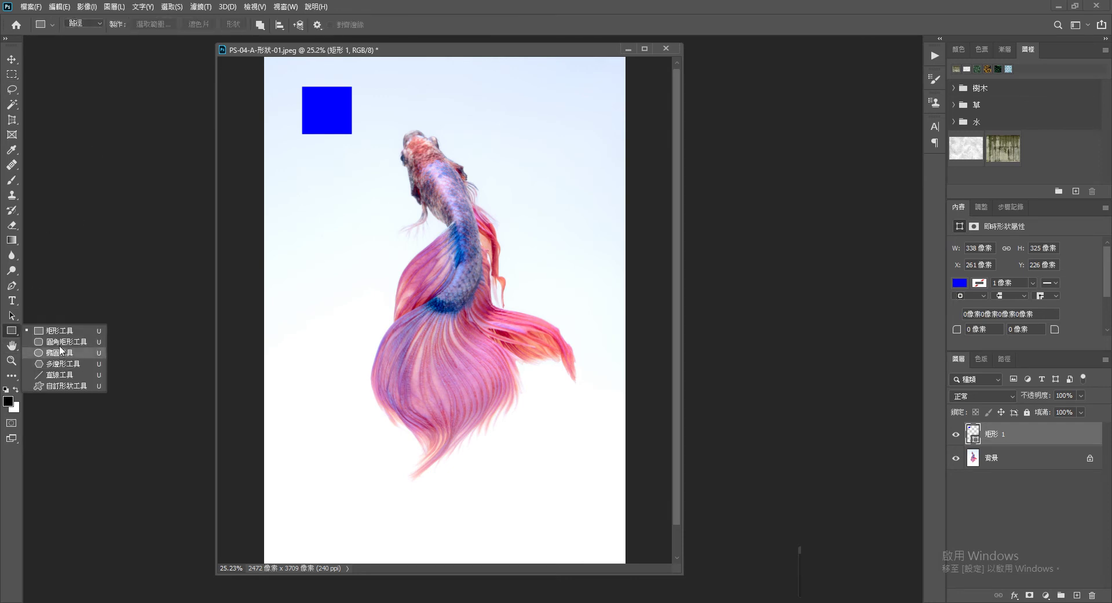
click(62, 364)
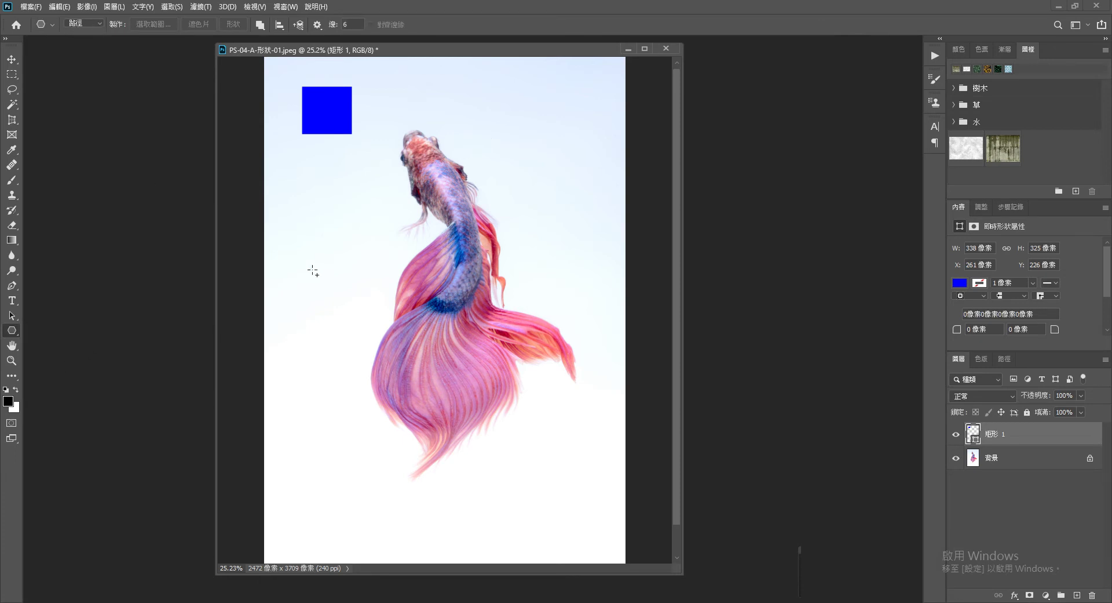
drag(305, 228, 333, 263)
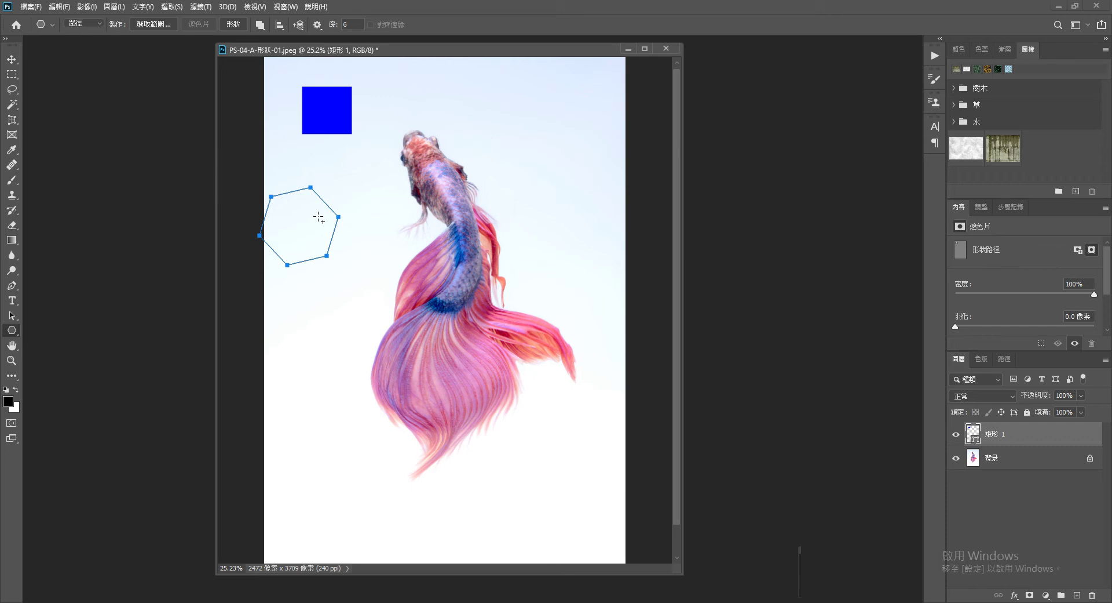
click(1005, 358)
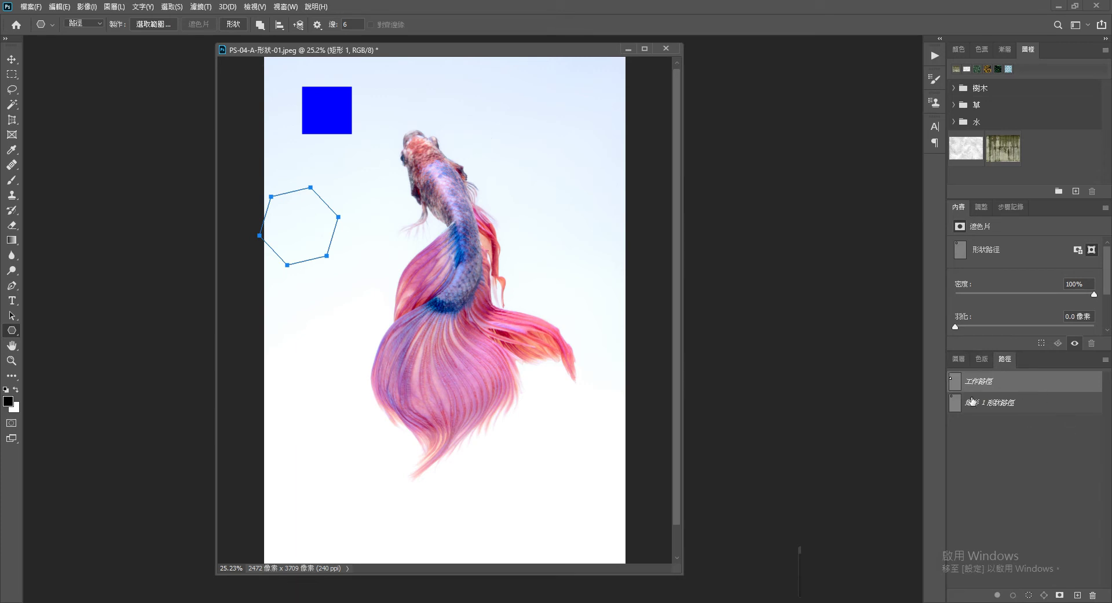
click(959, 359)
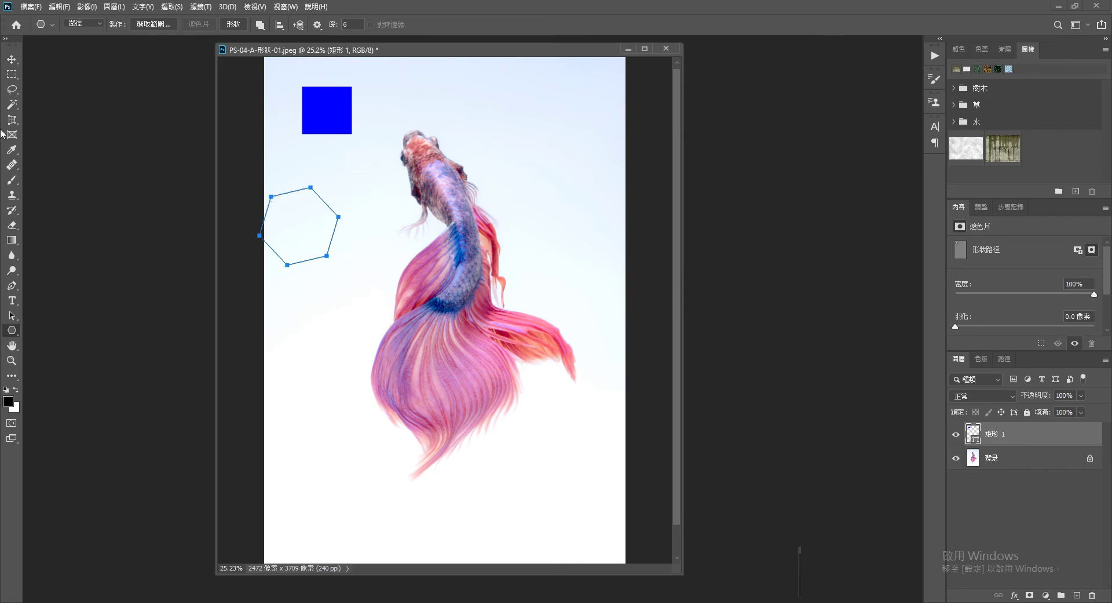
click(12, 74)
Step: Set the Rectangle tool to Pixels mode and target the Background layer
click(11, 330)
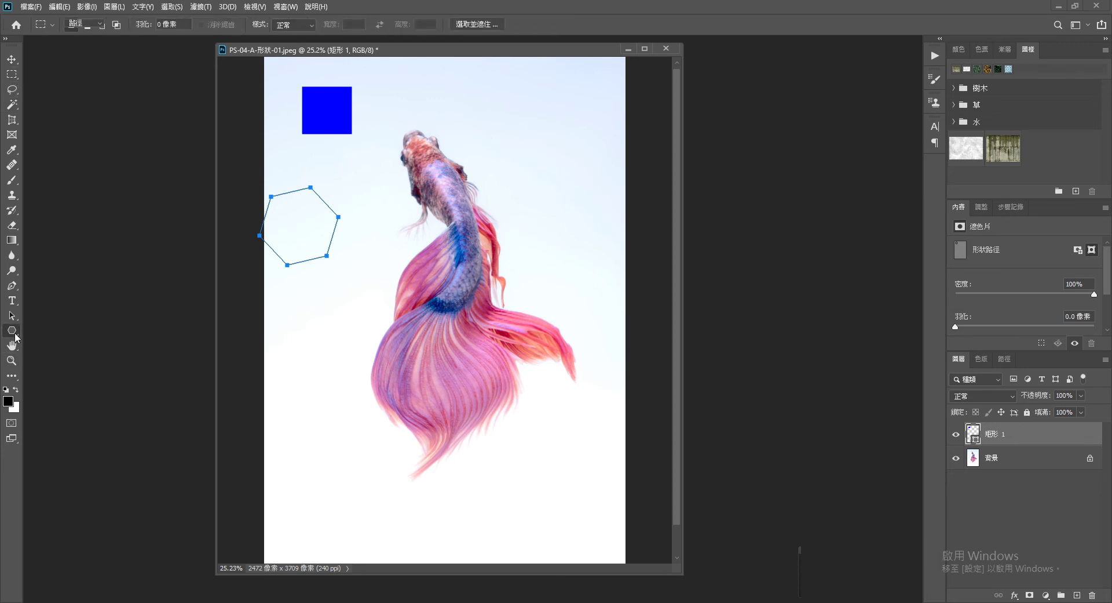
click(63, 338)
click(84, 23)
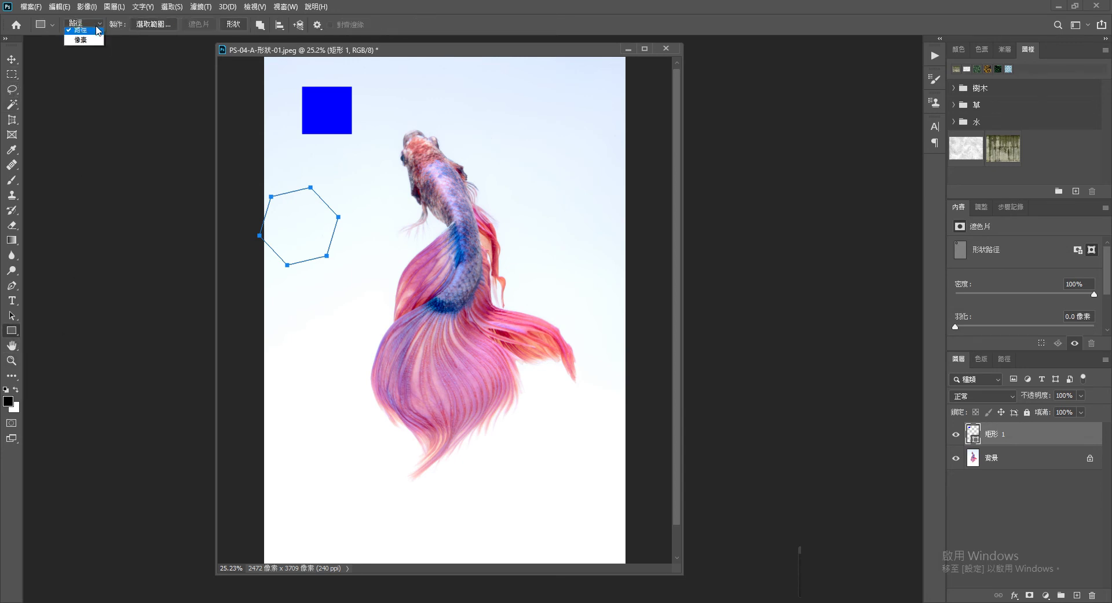
click(84, 54)
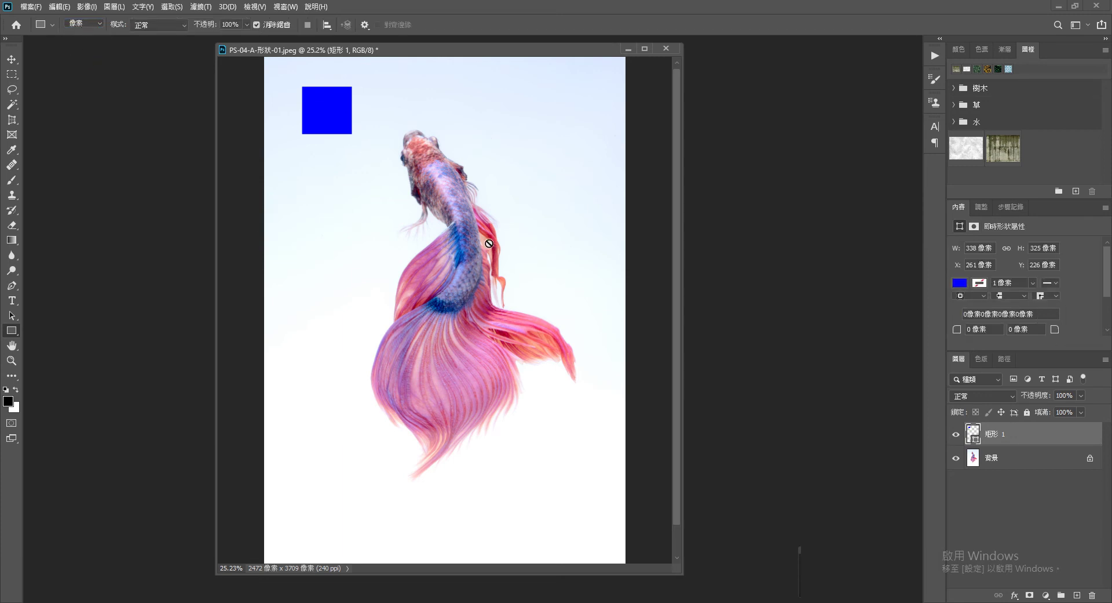
click(1054, 458)
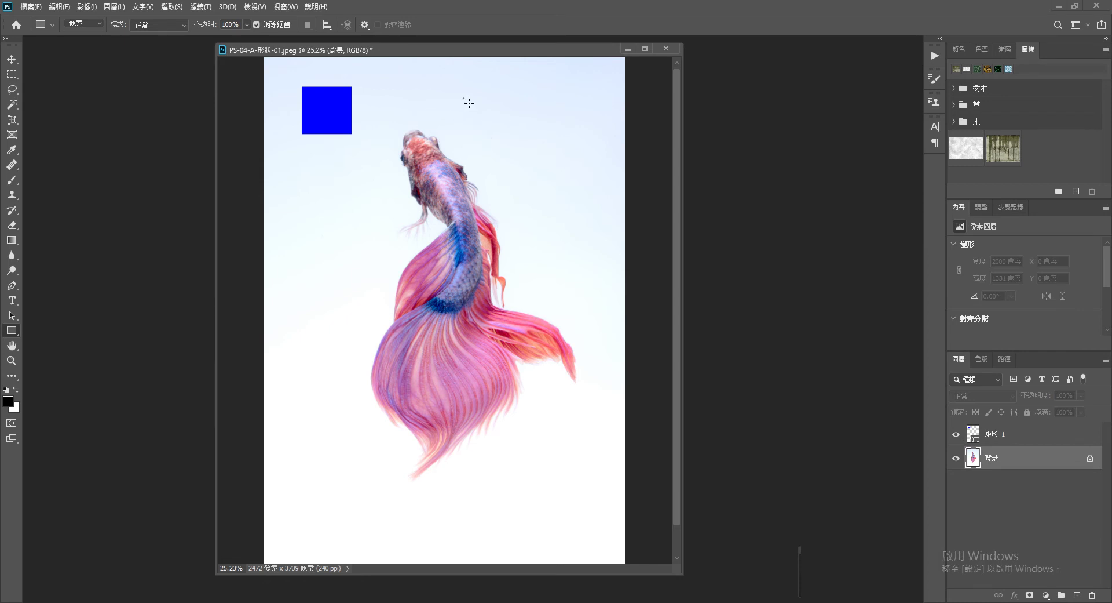
Step: Paint five black rectangles across the fish and its surroundings on the Background layer
drag(464, 98, 520, 179)
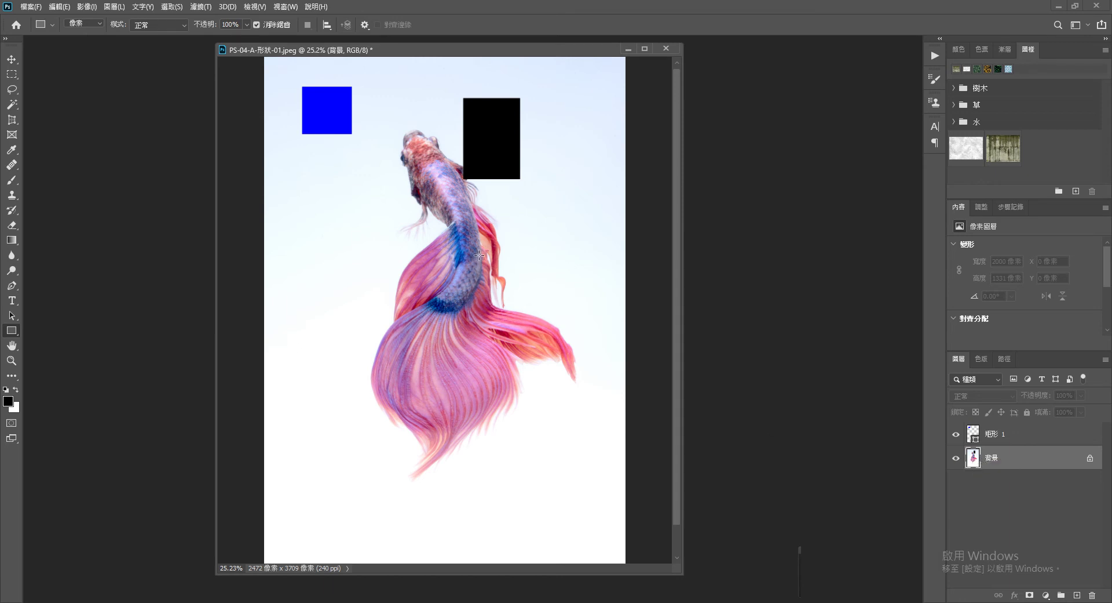
drag(467, 242, 522, 335)
drag(378, 354, 445, 430)
drag(302, 386, 354, 459)
drag(370, 304, 420, 342)
Step: Paint two more black rectangles, one left of the fish's body and one right of its tail
right_click(14, 328)
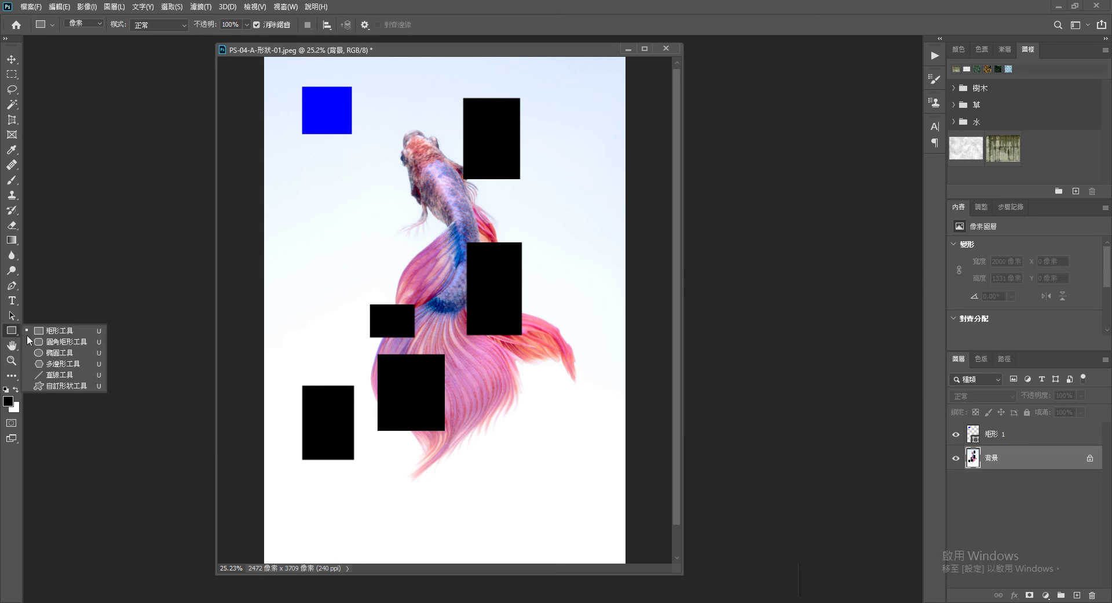
click(58, 342)
drag(337, 244, 411, 293)
drag(493, 402, 545, 452)
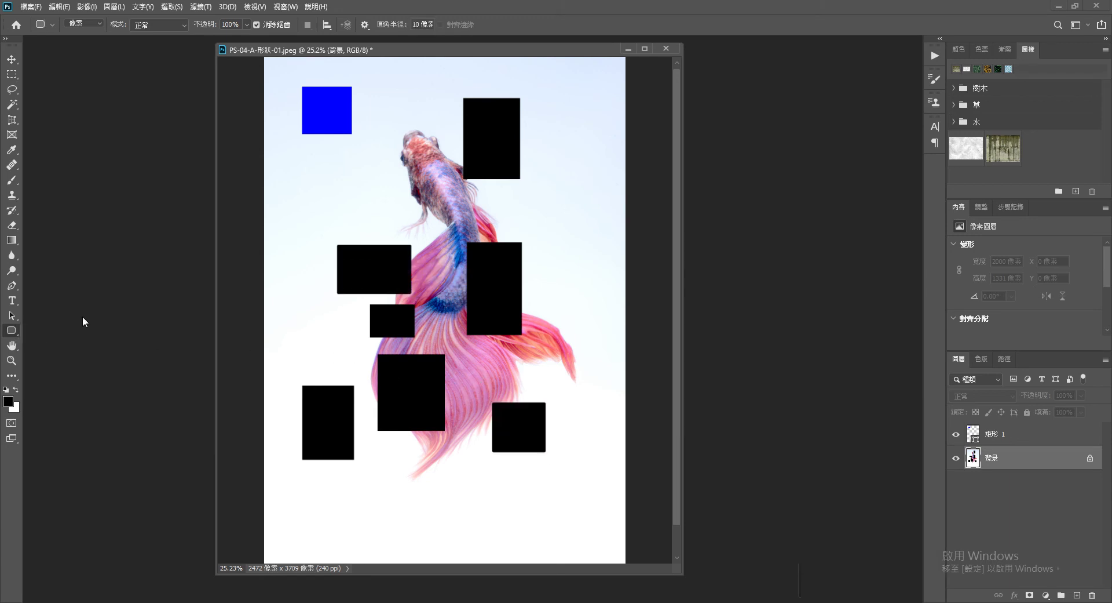
Step: Paint black ellipses right of the fish and over its body, then set drawing mode to Shape
right_click(11, 330)
click(82, 354)
drag(522, 214, 581, 258)
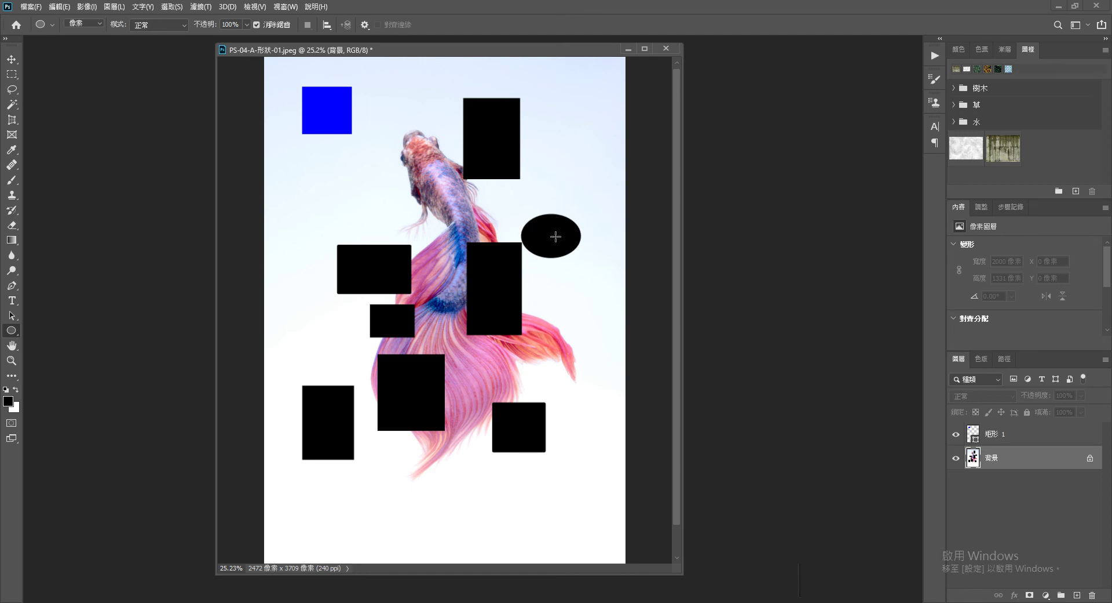
drag(411, 203, 475, 238)
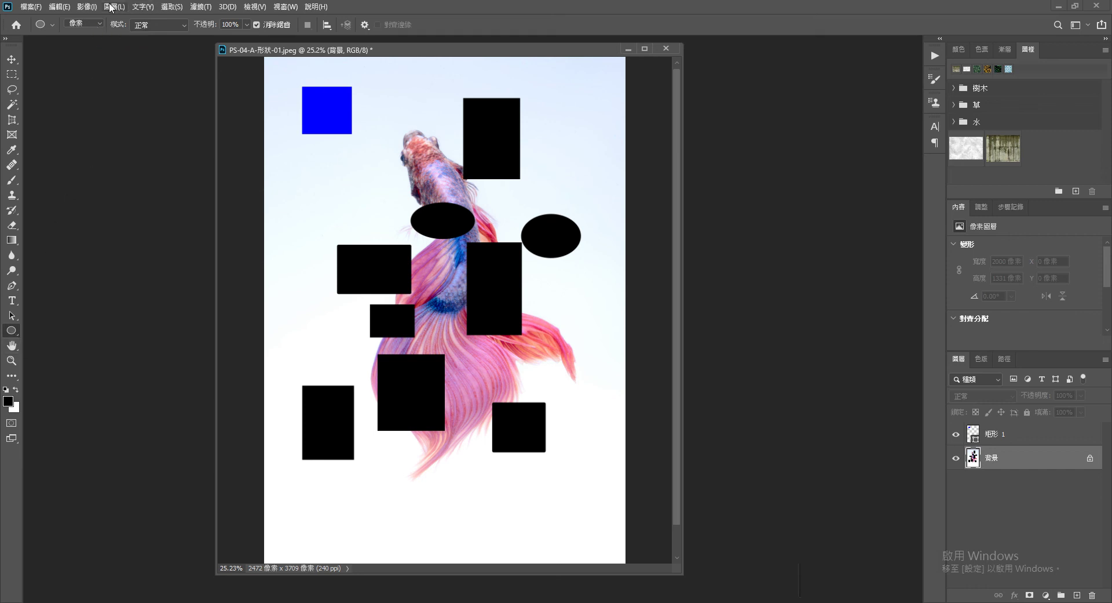
click(85, 23)
click(82, 38)
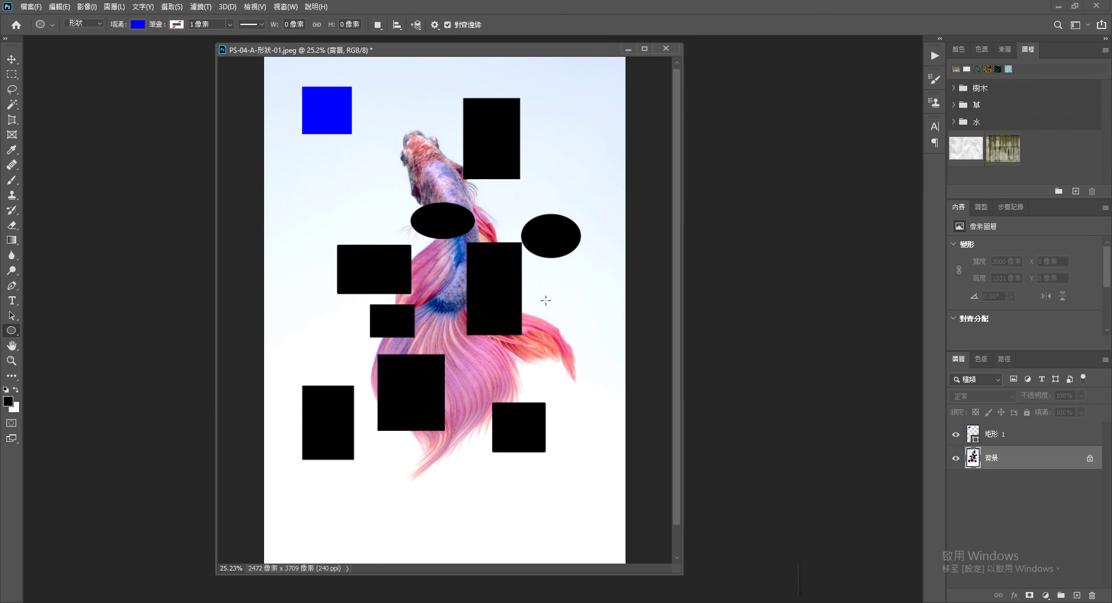
Step: Draw an ellipse shape layer beside the fish's tail and fill it red
drag(540, 295, 588, 367)
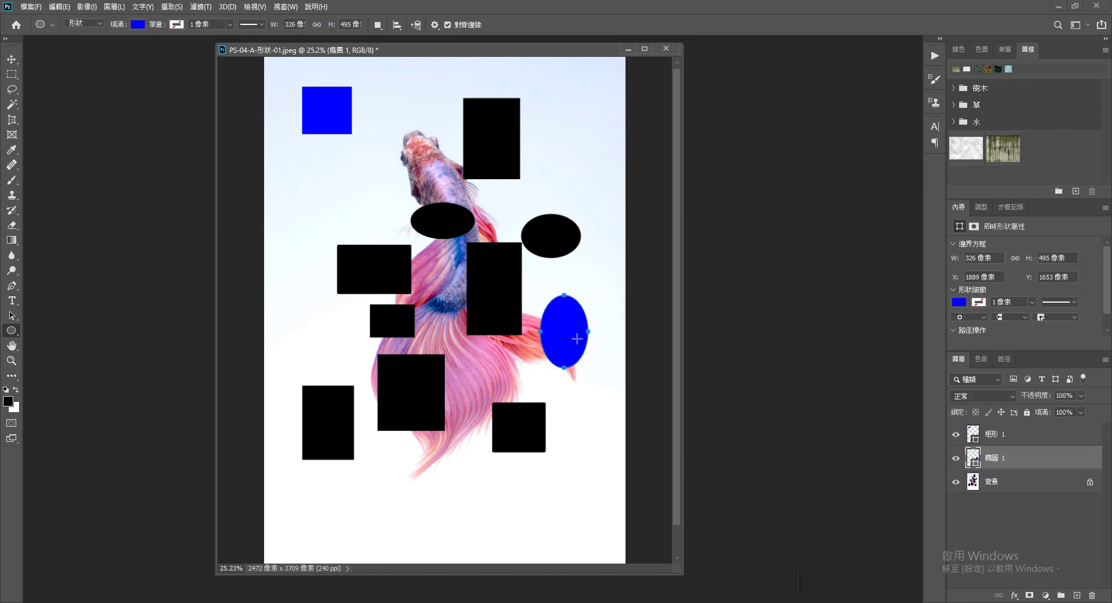
click(1033, 487)
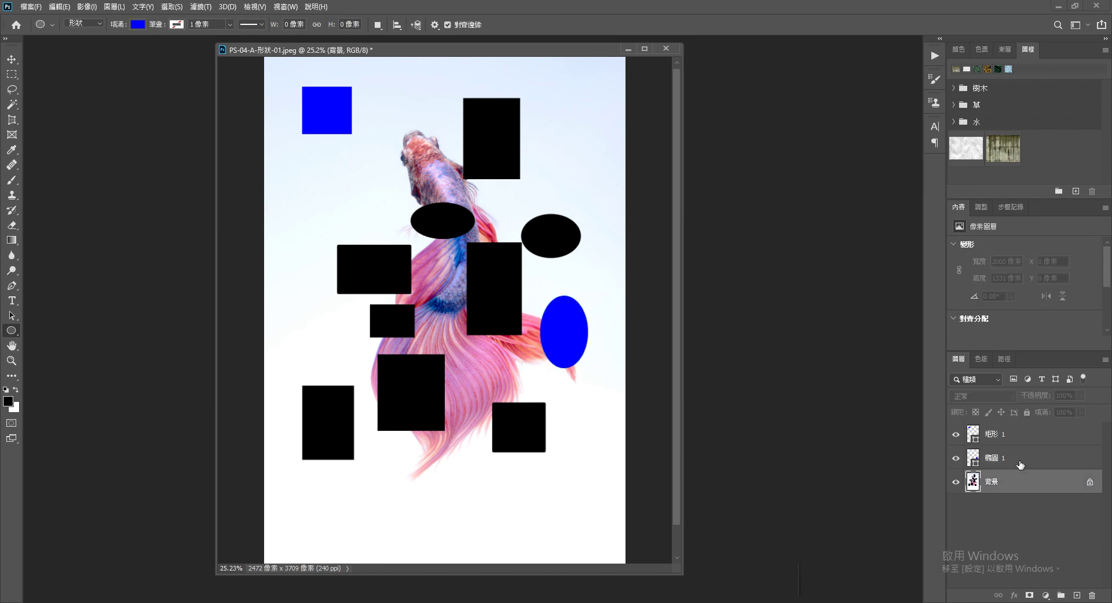
click(1020, 464)
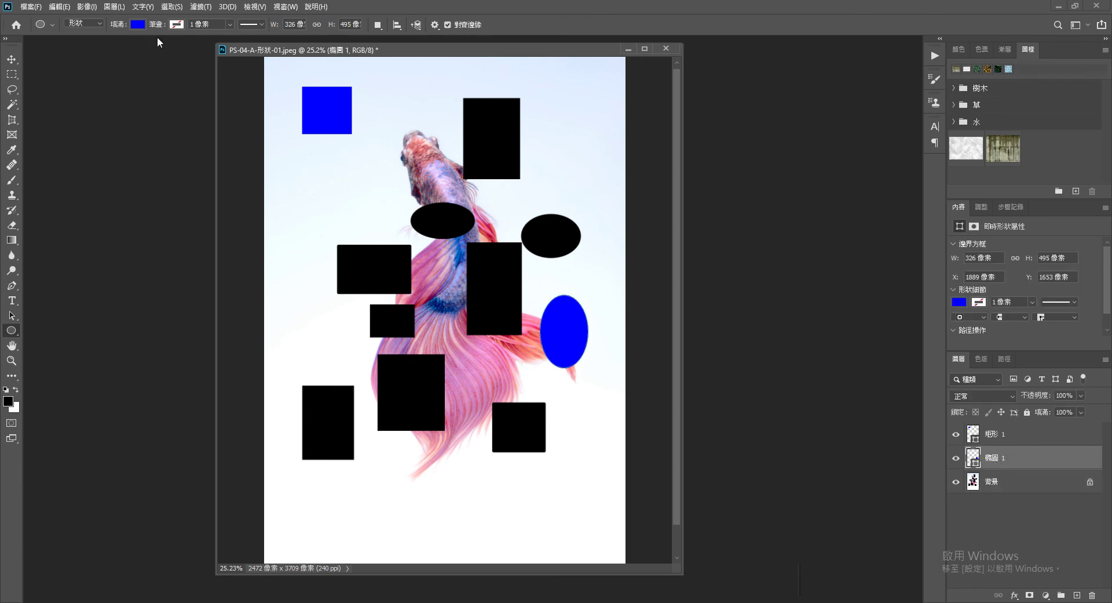
click(138, 25)
click(85, 87)
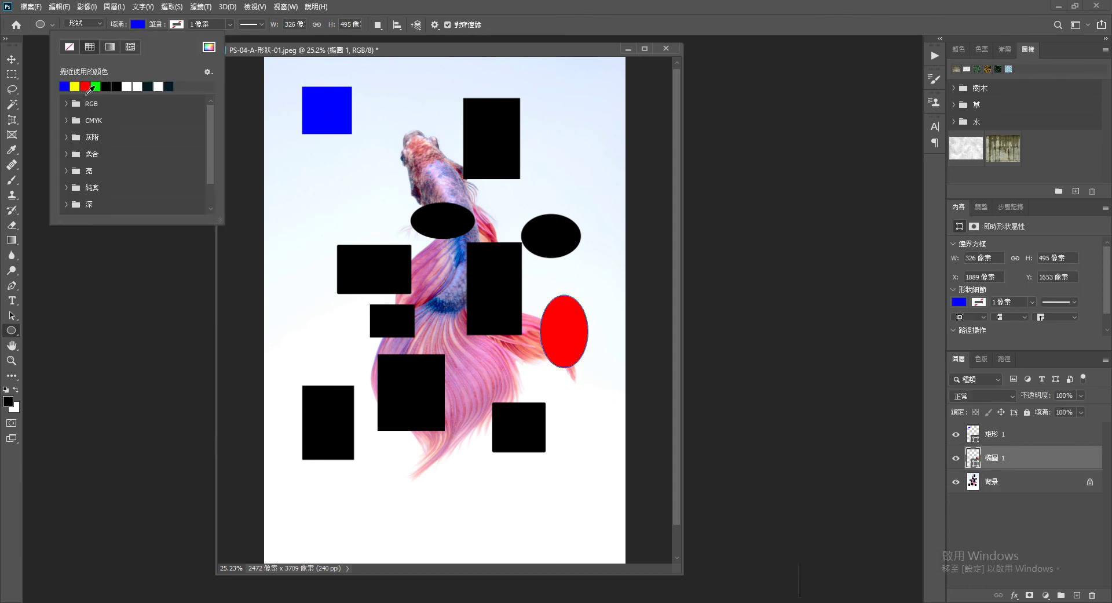
Step: Give the red ellipse a blue 38.81 px stroke, keeping Shape drawing mode
drag(172, 34, 211, 34)
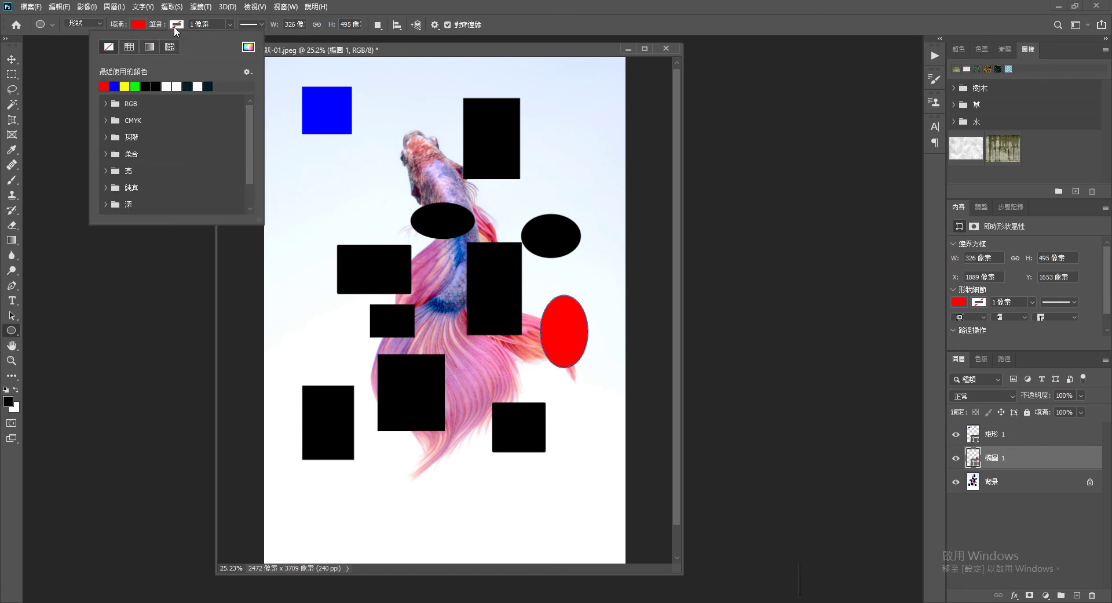
click(114, 86)
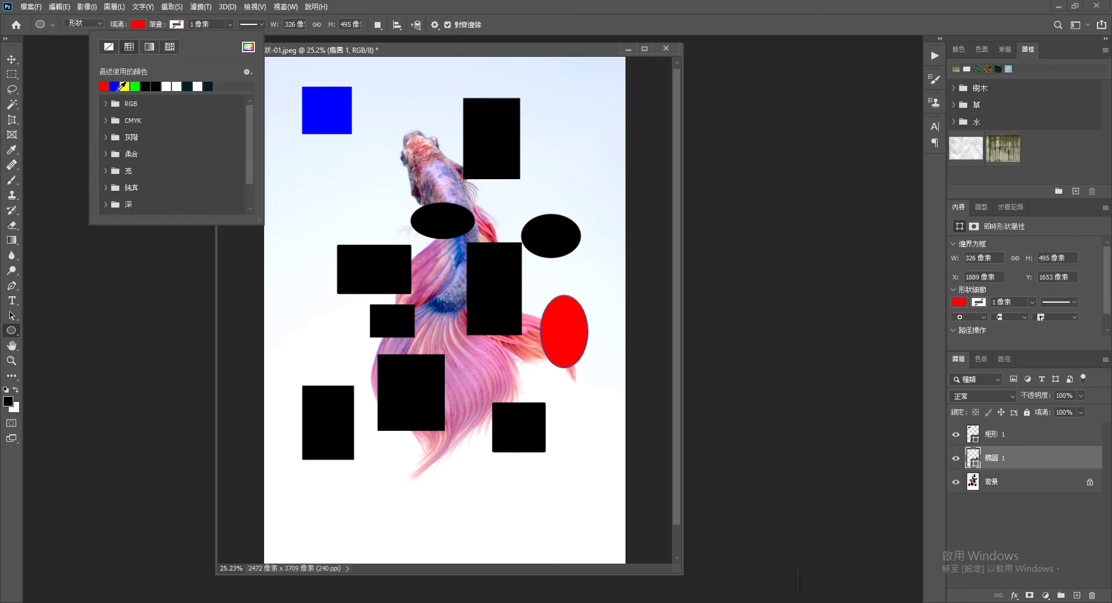
click(230, 25)
drag(231, 39, 240, 38)
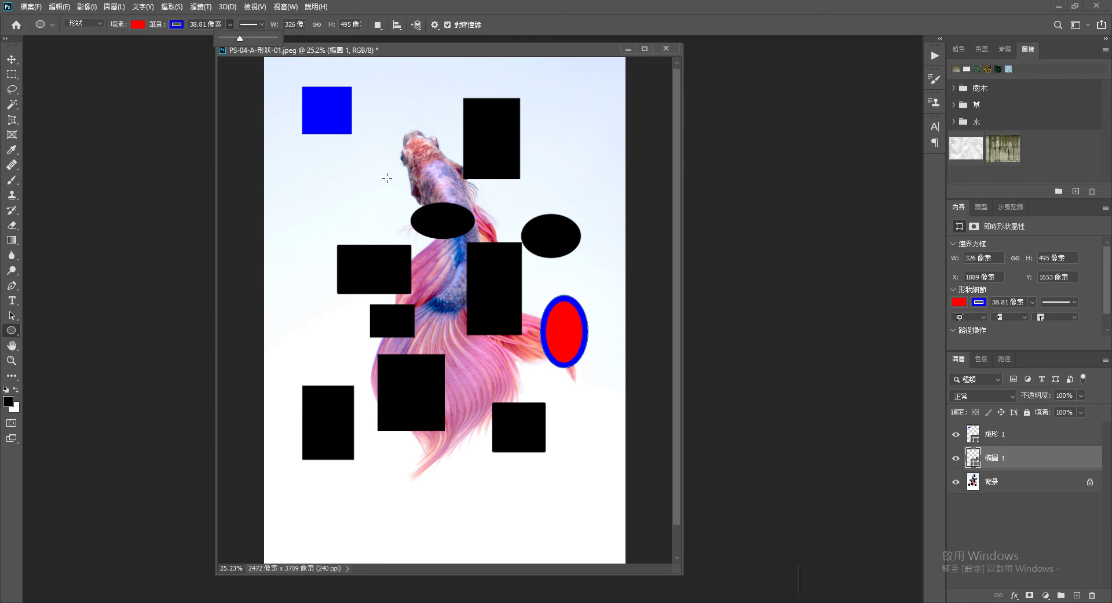
click(16, 334)
click(92, 24)
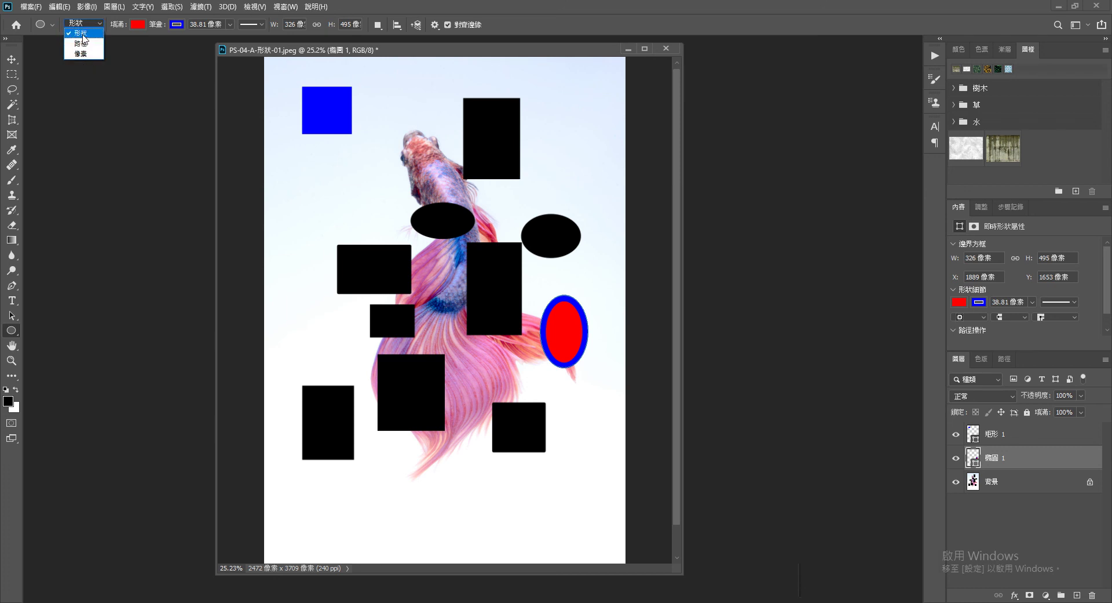
click(86, 34)
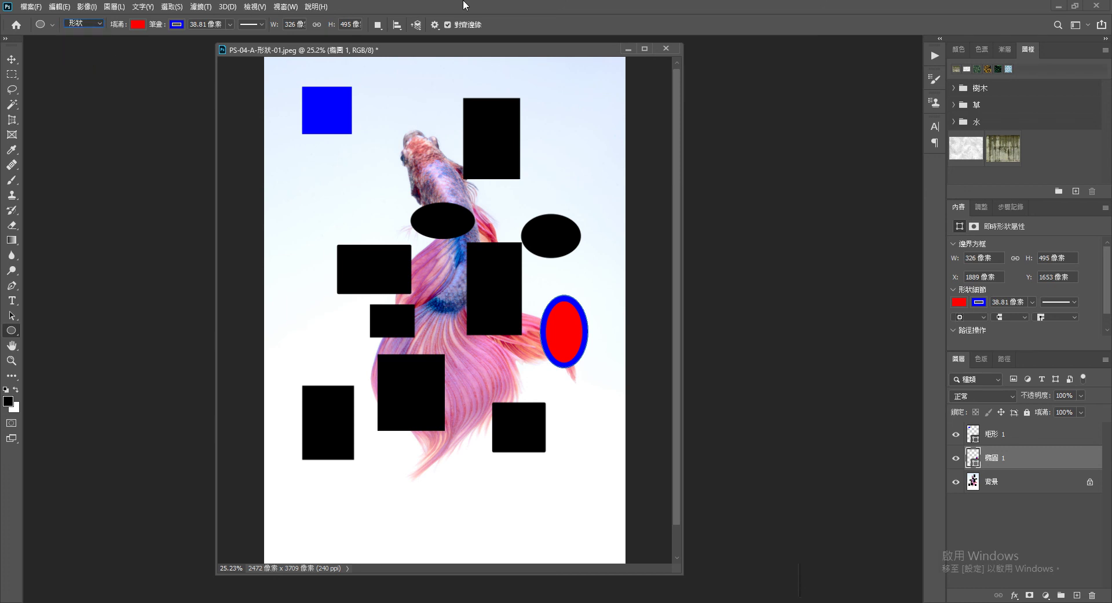